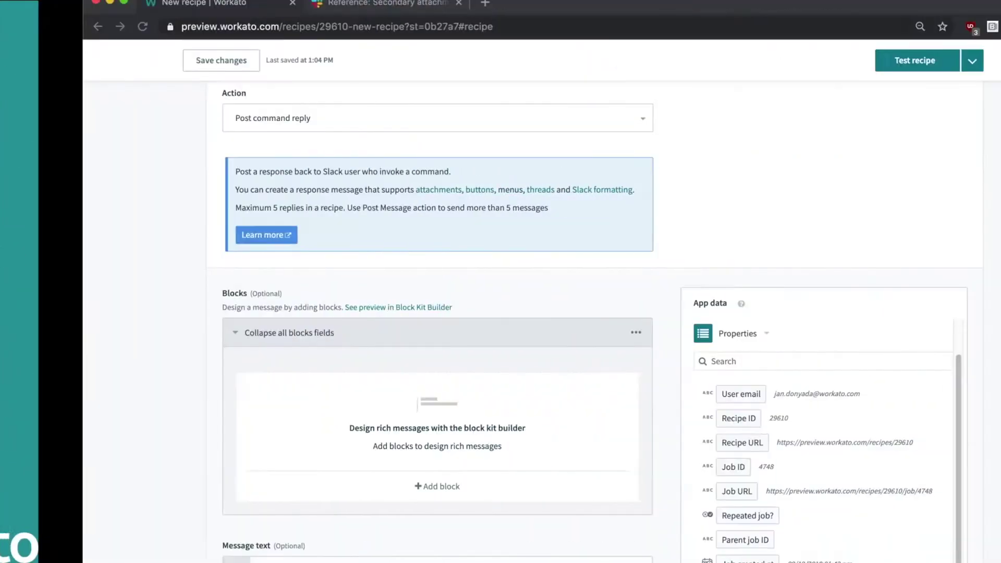
# Step: Add Block #1 to the command reply as a Section with text
pyautogui.click(397, 484)
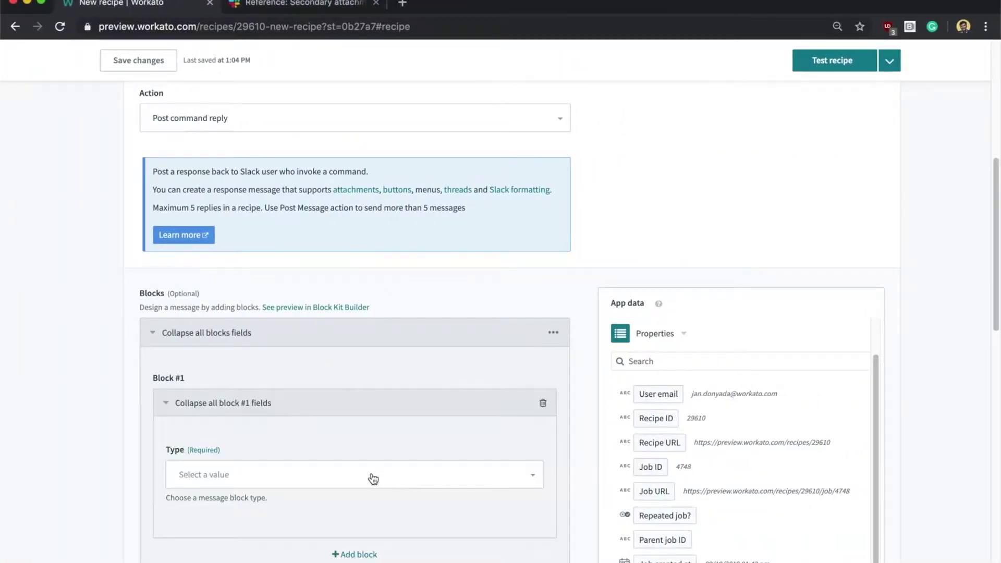
pyautogui.scroll(-1, 348, 386)
pyautogui.click(255, 417)
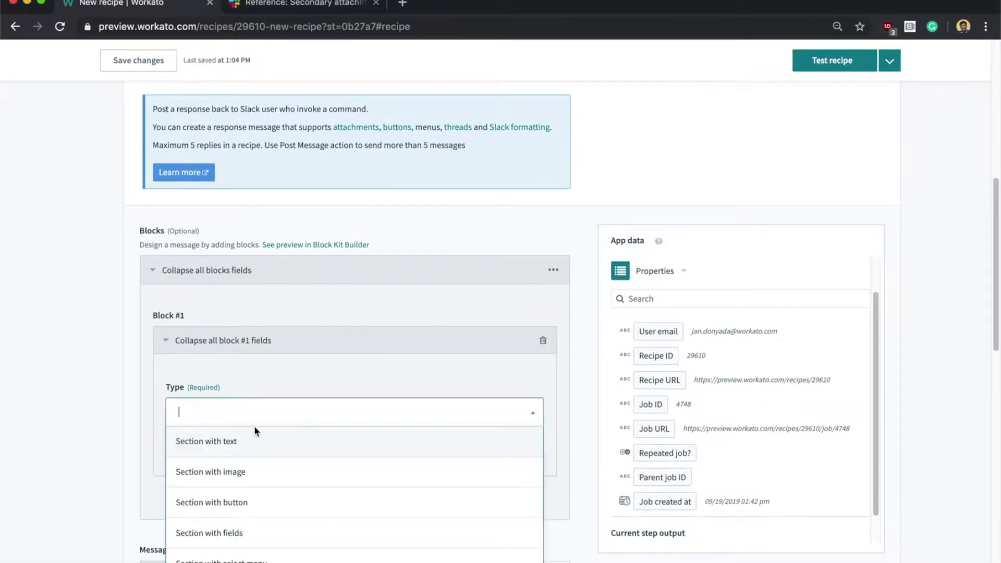
pyautogui.click(257, 440)
# Step: Add Block #2 below it as a Section with image
pyautogui.scroll(-3, 351, 411)
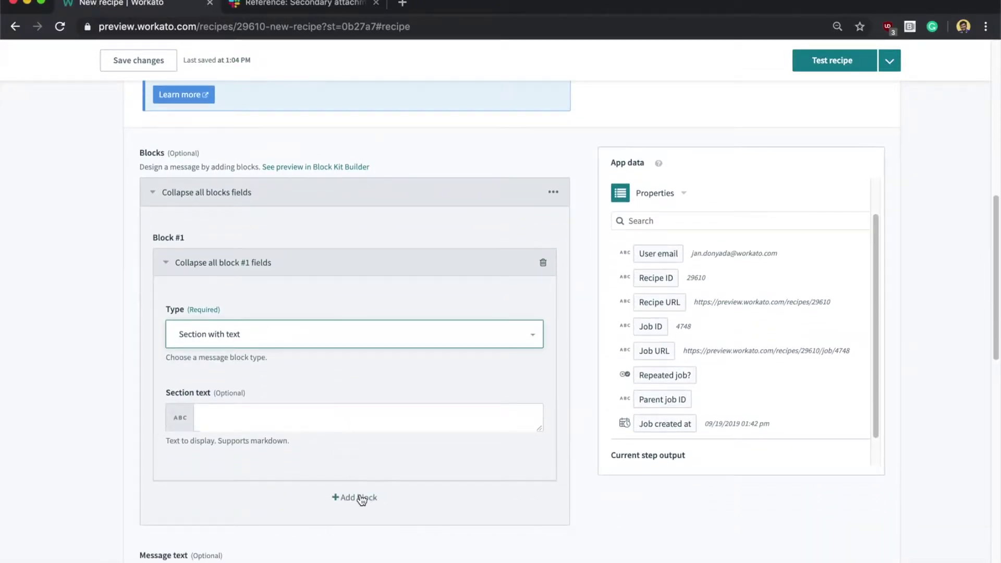
pyautogui.click(355, 497)
pyautogui.scroll(-2, 304, 430)
pyautogui.click(271, 468)
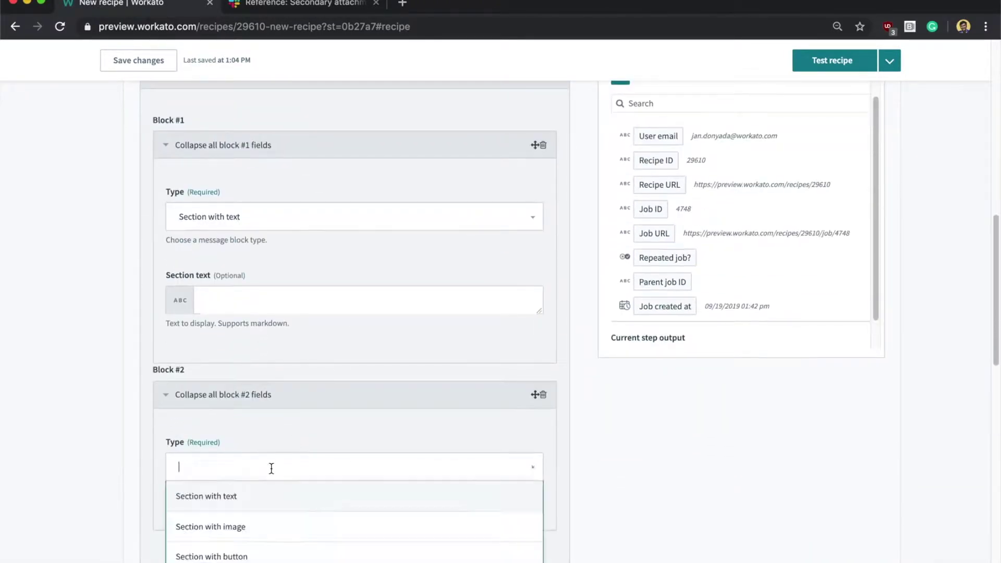
pyautogui.click(258, 526)
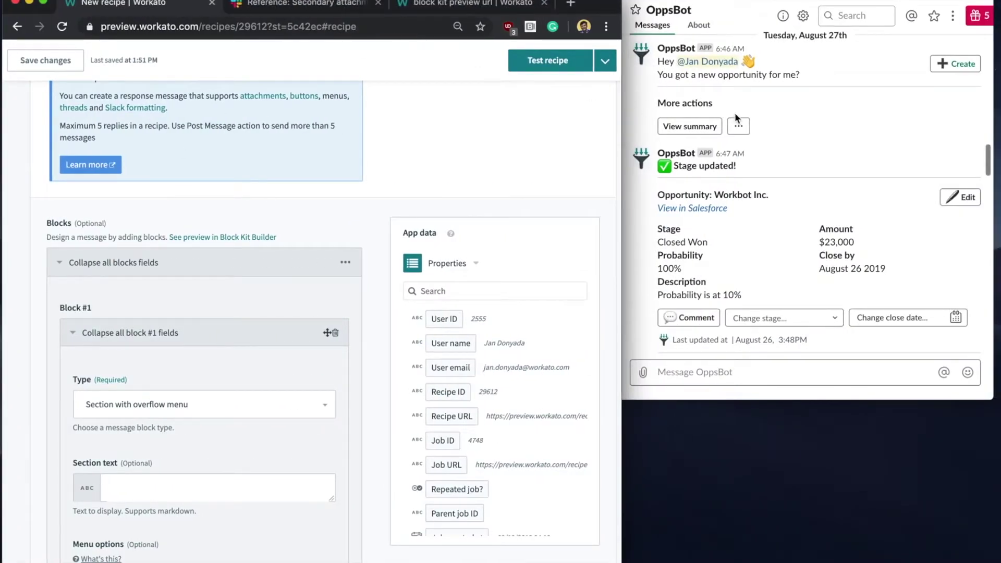
# Step: On OppsBot's opportunity message, try the overflow actions and Change close date calendar, then dismiss both
pyautogui.click(737, 117)
pyautogui.click(738, 126)
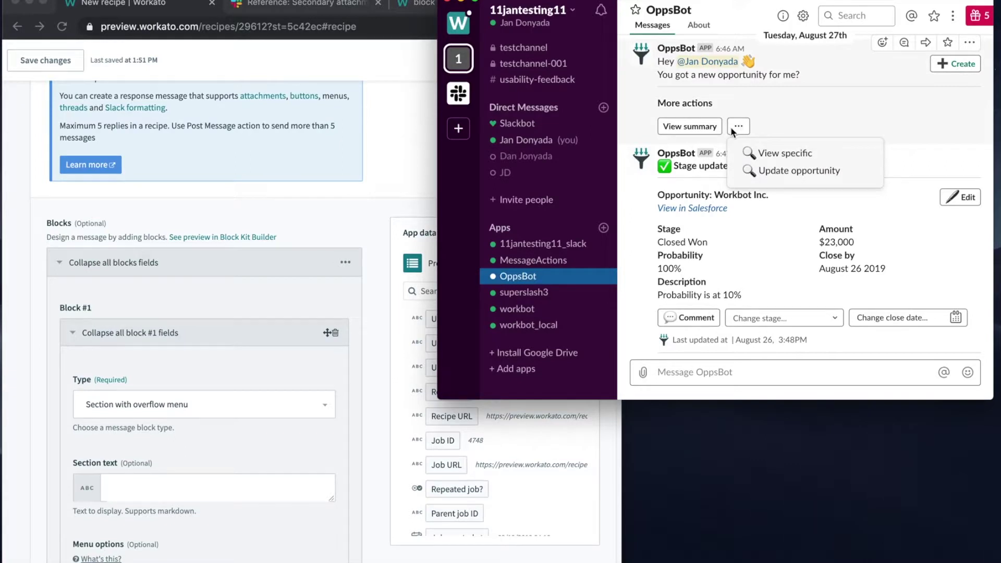
pyautogui.click(910, 273)
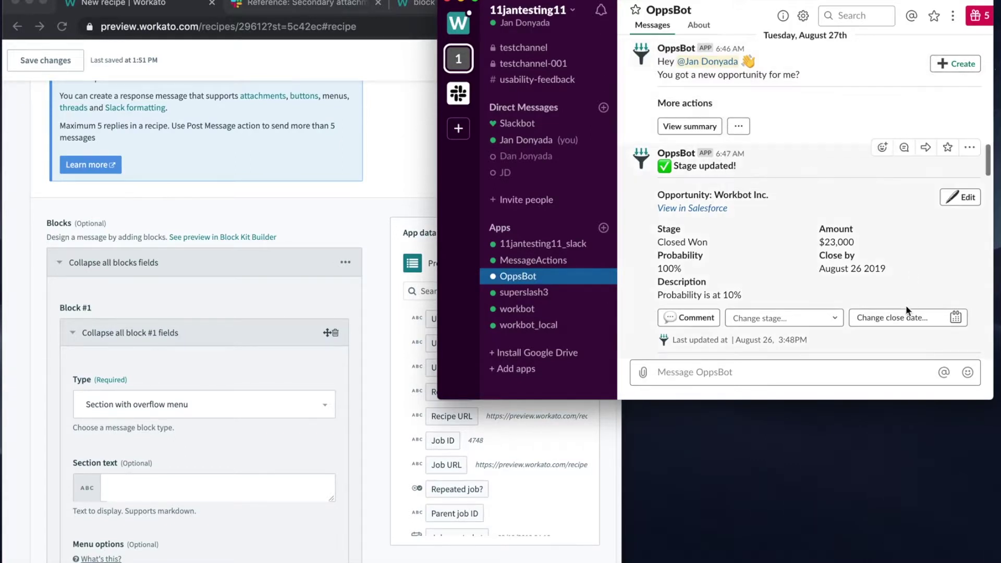
pyautogui.click(905, 317)
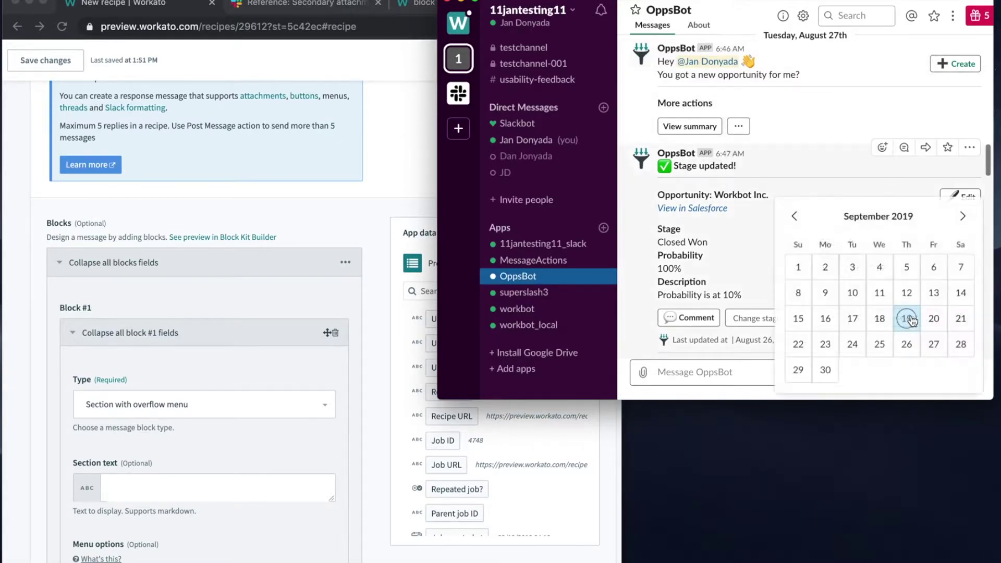
pyautogui.click(764, 249)
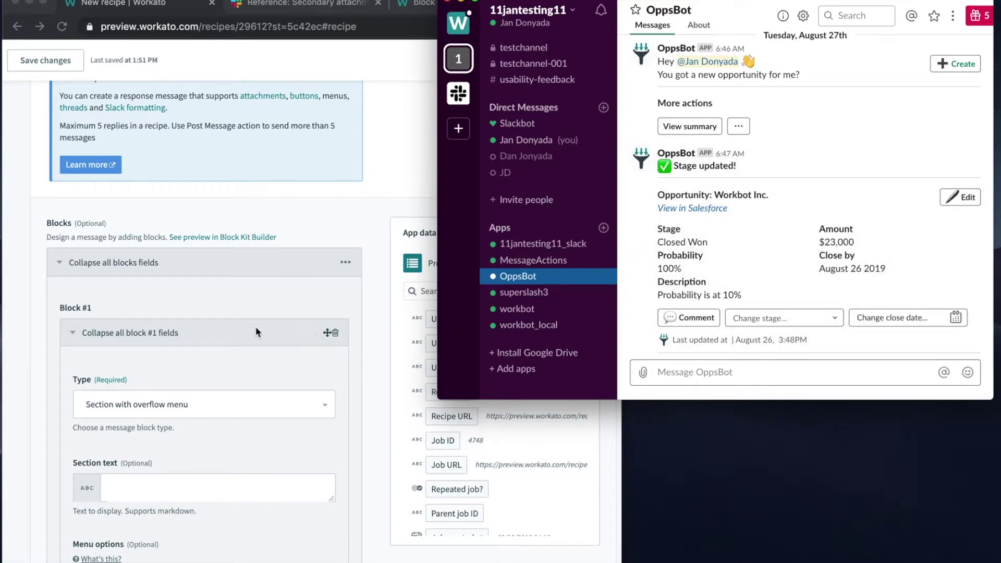
pyautogui.click(358, 362)
# Step: Move the date picker block above the overflow menu block and check the three-block order
pyautogui.scroll(-5, 359, 368)
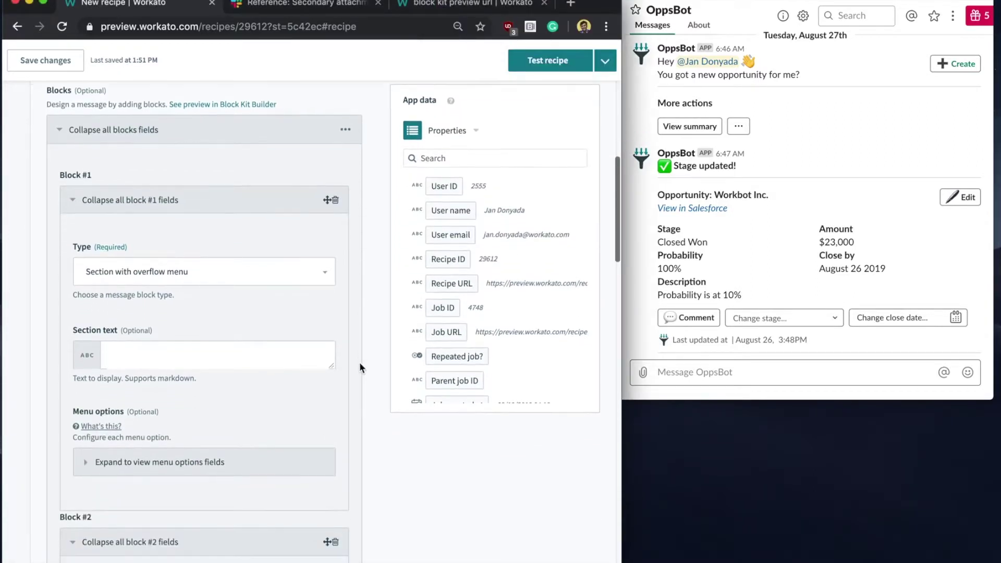
pyautogui.moveTo(327, 541); pyautogui.dragTo(318, 370)
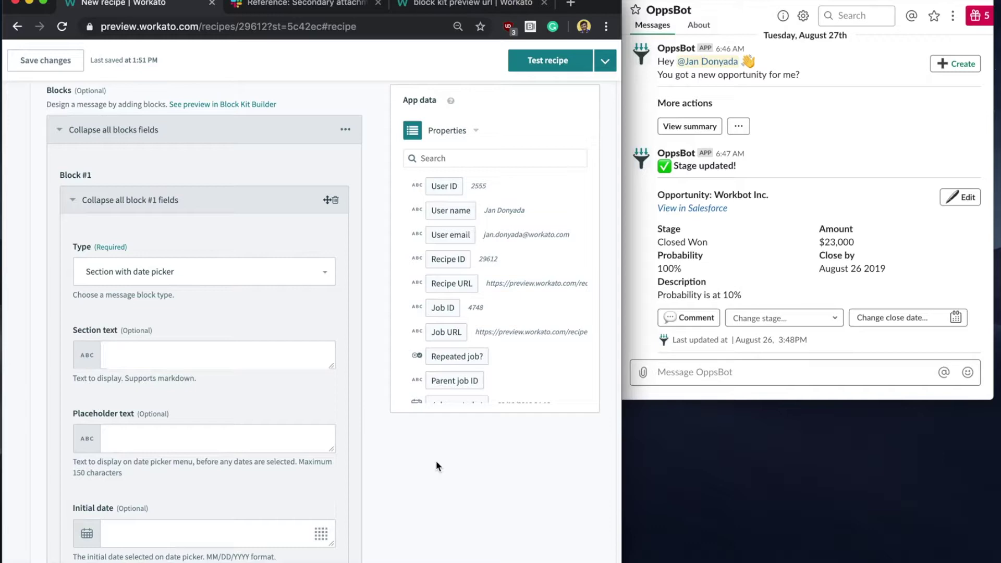
pyautogui.scroll(-20, 437, 465)
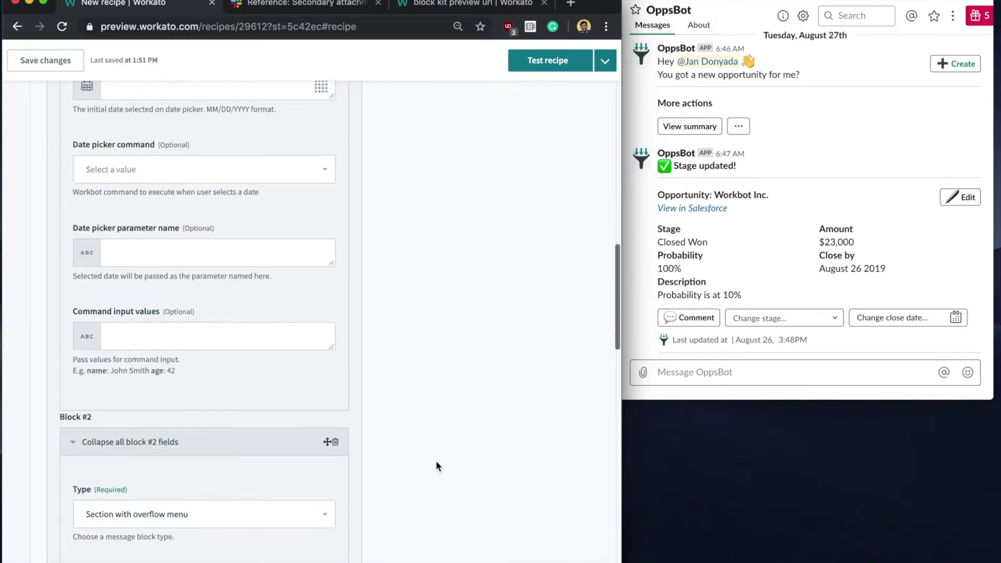
pyautogui.scroll(2, 437, 465)
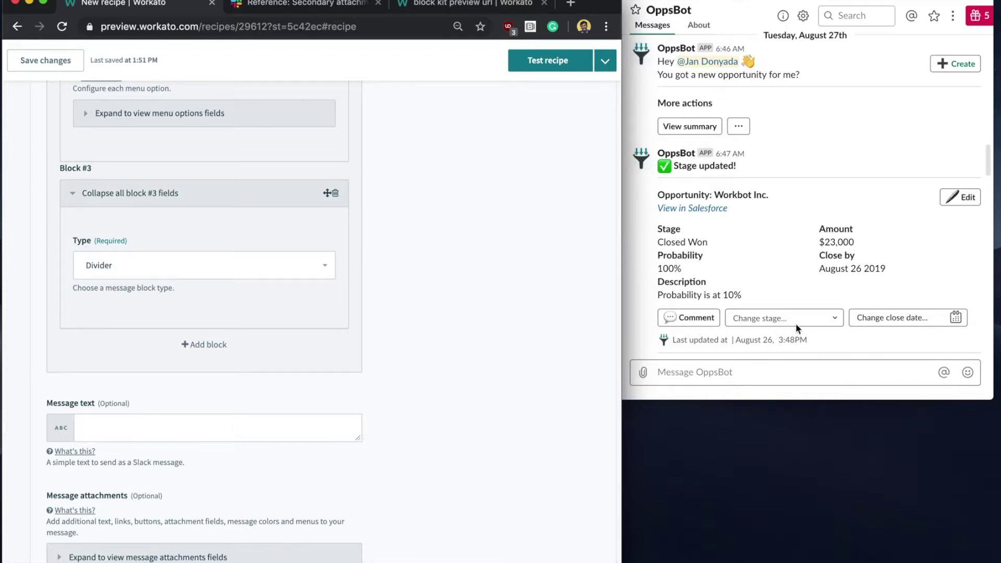
# Step: Check Slack, then return to the recipe and open the Secondary attachments reference page
pyautogui.click(729, 256)
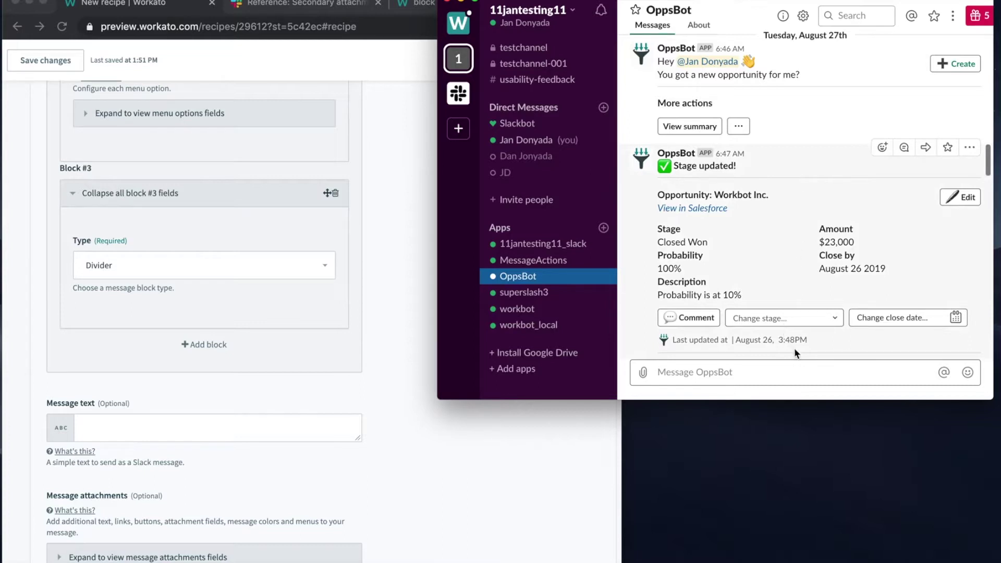
pyautogui.click(387, 244)
pyautogui.scroll(-6, 387, 244)
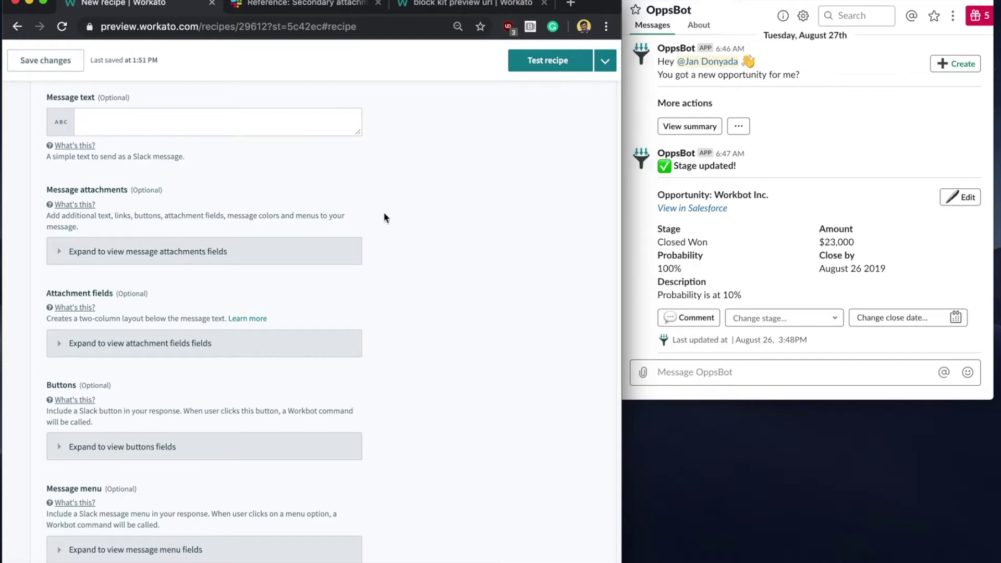
pyautogui.moveTo(337, 122)
pyautogui.click(310, 7)
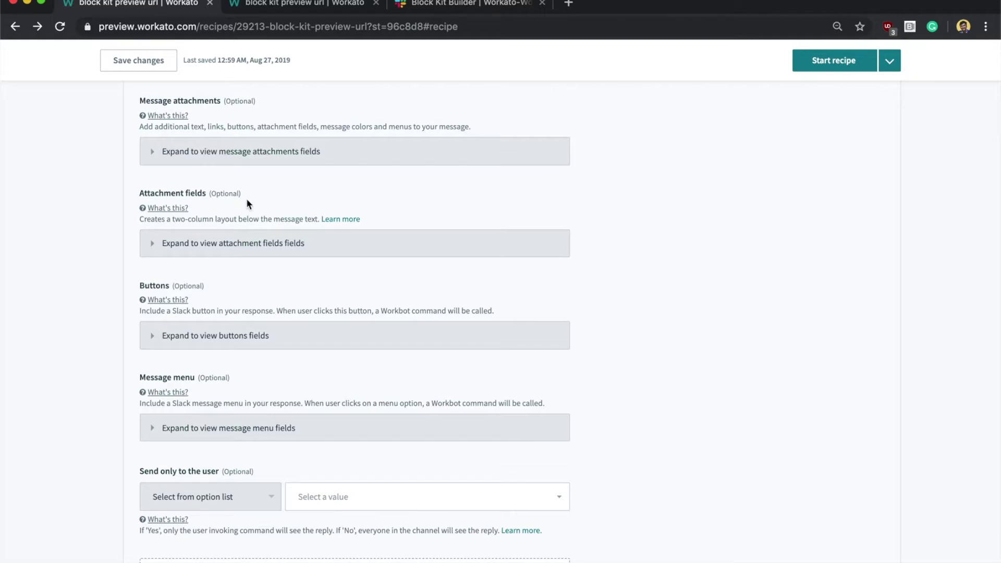
# Step: Expand the reply's message attachments and attachment fields settings
pyautogui.click(189, 162)
pyautogui.scroll(-5, 238, 314)
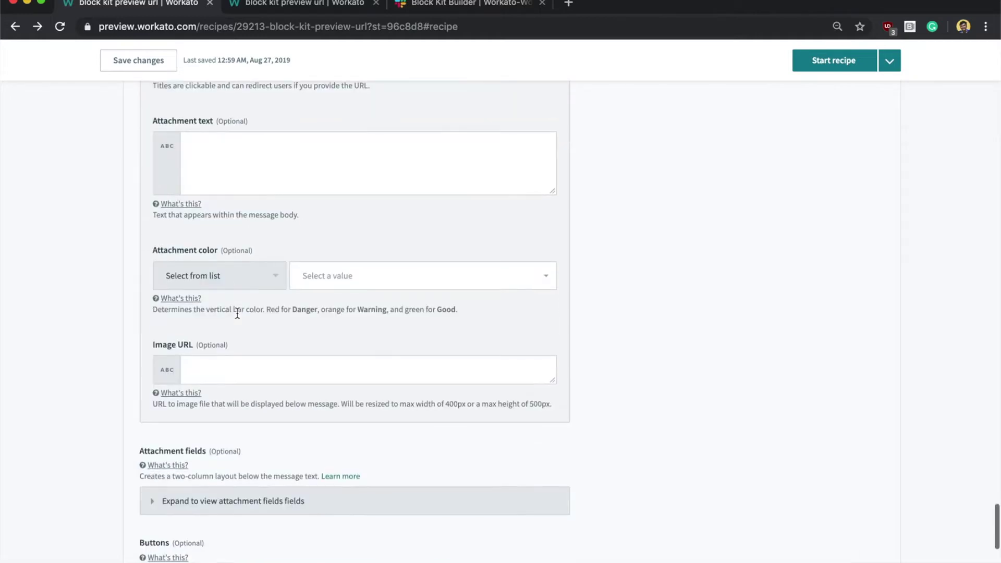
pyautogui.scroll(-4, 271, 455)
pyautogui.click(221, 319)
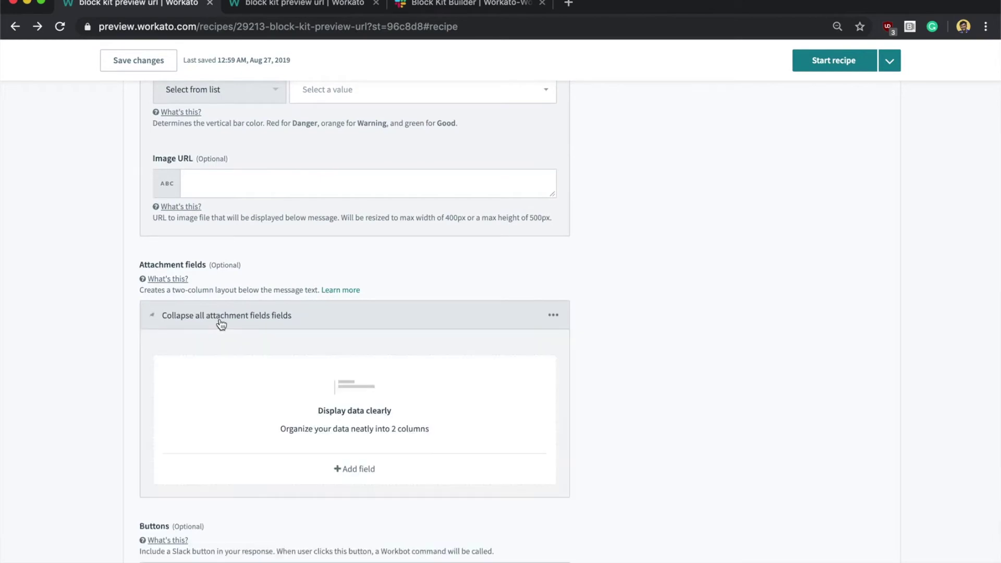
pyautogui.scroll(-2, 237, 386)
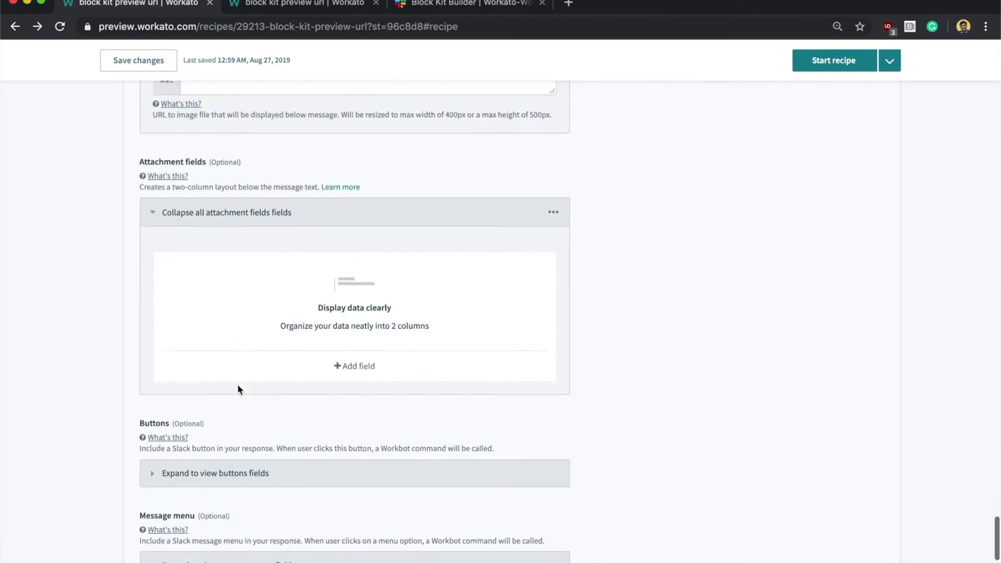
# Step: In the other block kit preview url recipe, expand Blocks #4, #3 (divider), #2 (image) and #1 (button)
pyautogui.click(250, 9)
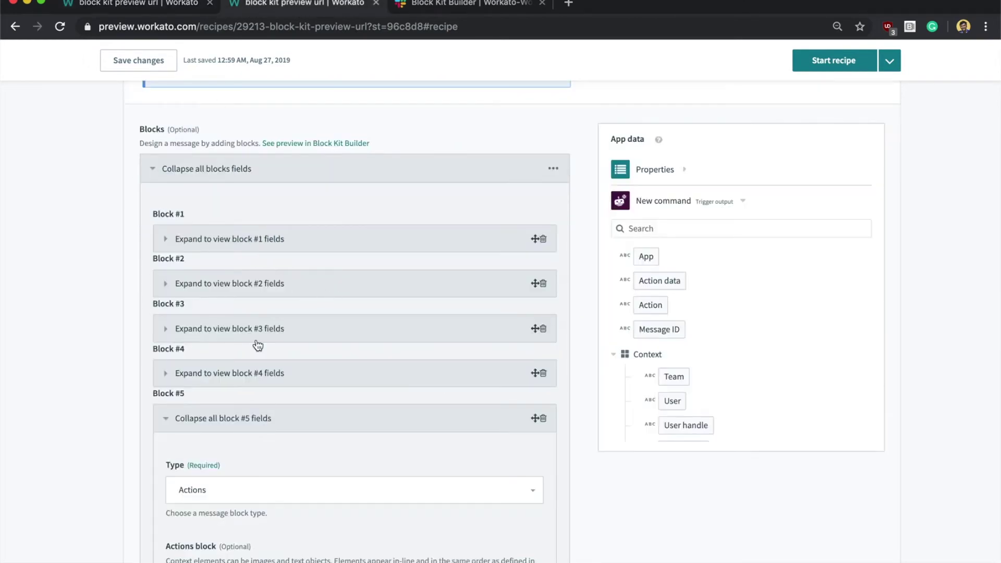
pyautogui.click(253, 373)
pyautogui.click(244, 331)
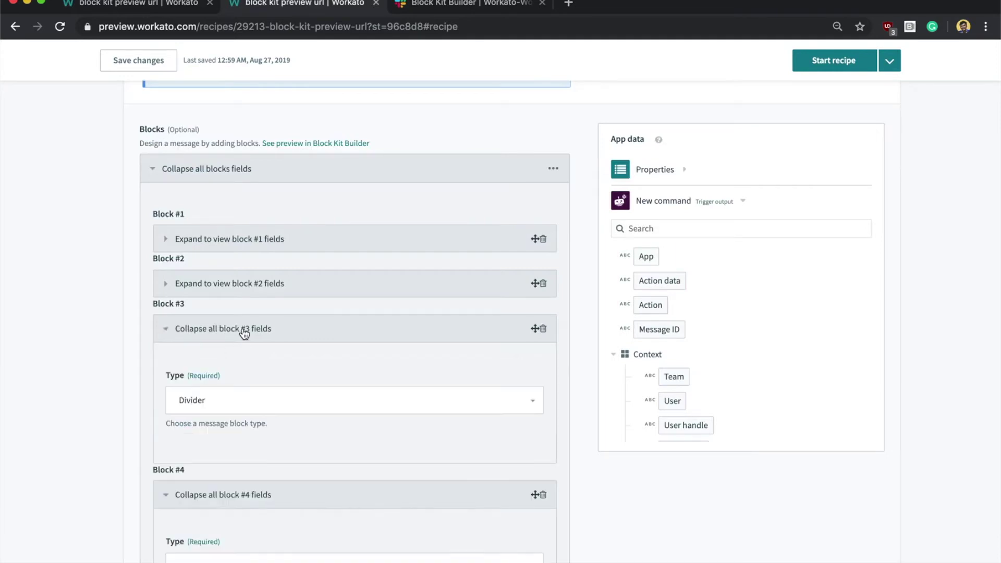
pyautogui.click(235, 286)
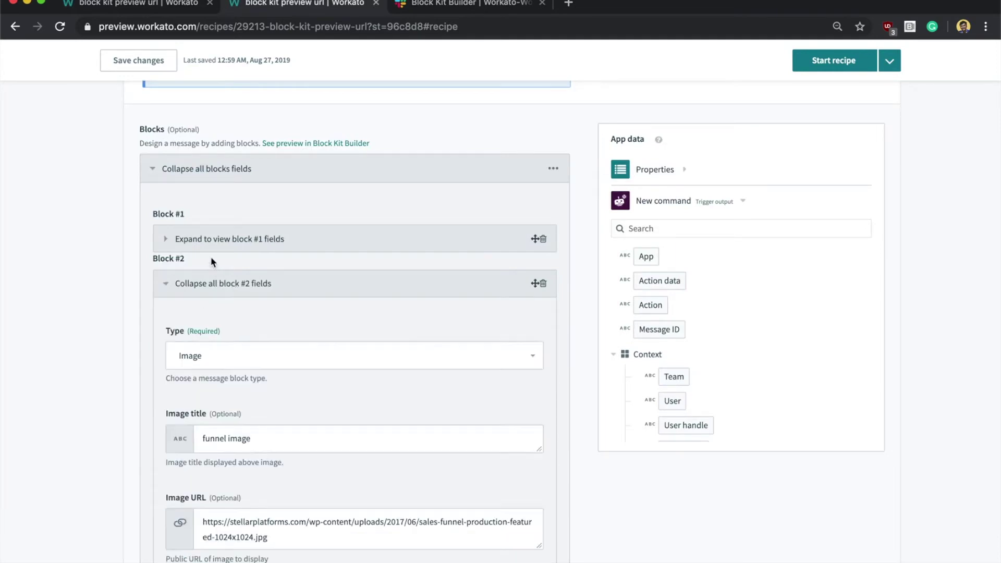
pyautogui.click(231, 244)
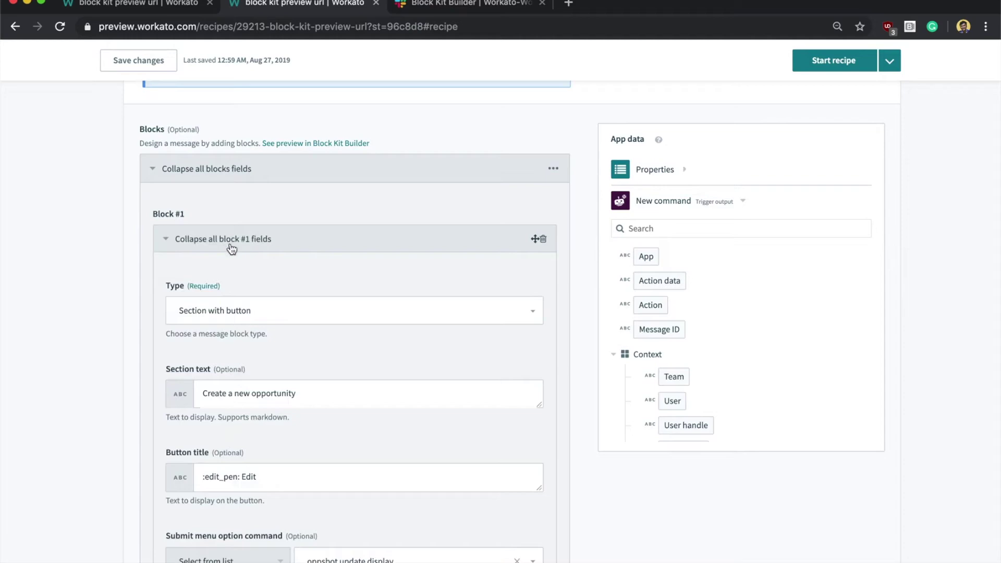